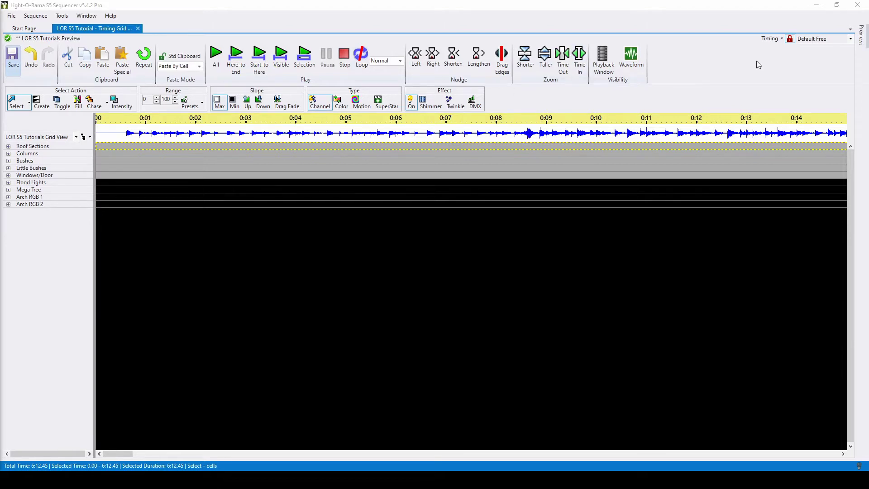
# Look through the existing timing grids without changing the current one.
pyautogui.click(771, 40)
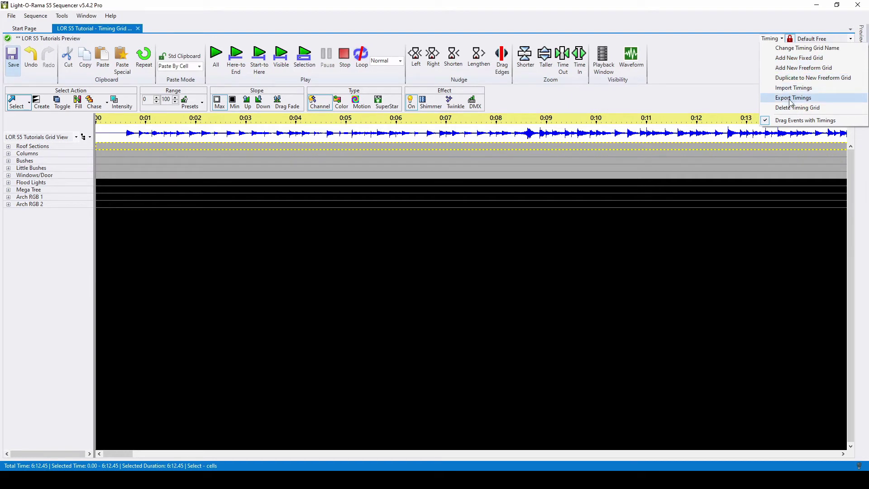
pyautogui.click(745, 58)
pyautogui.click(844, 42)
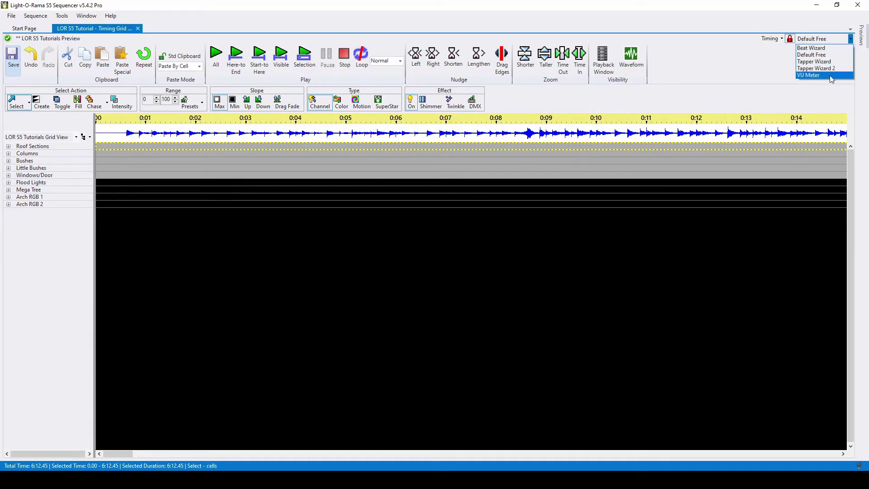
pyautogui.click(765, 62)
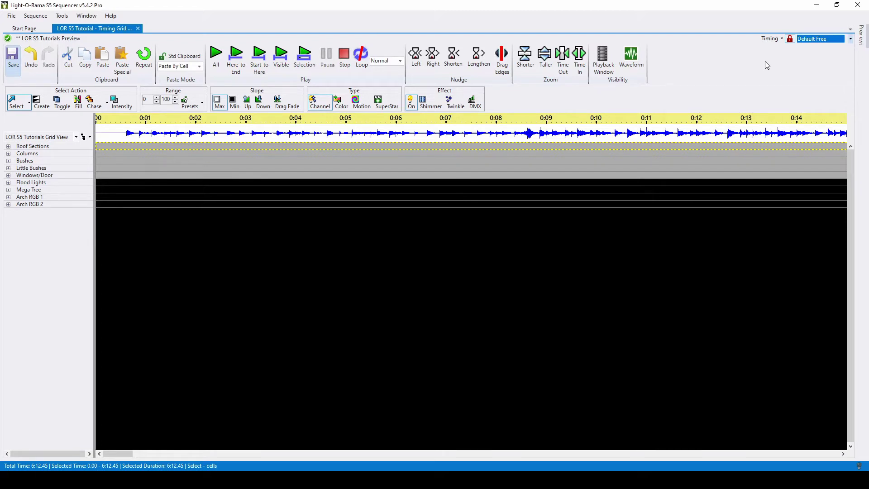
# Add a fixed timing grid at 0.10 seconds, then make Beat Wizard the current grid.
pyautogui.click(771, 38)
pyautogui.click(808, 58)
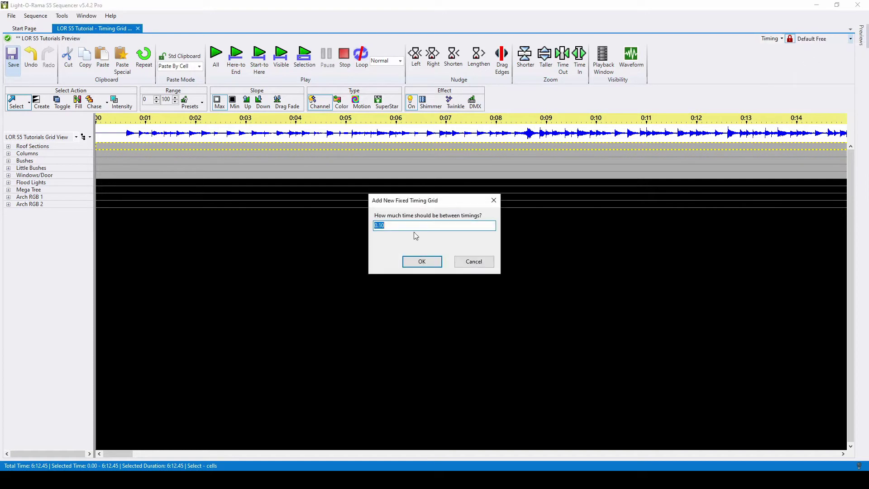
pyautogui.click(429, 265)
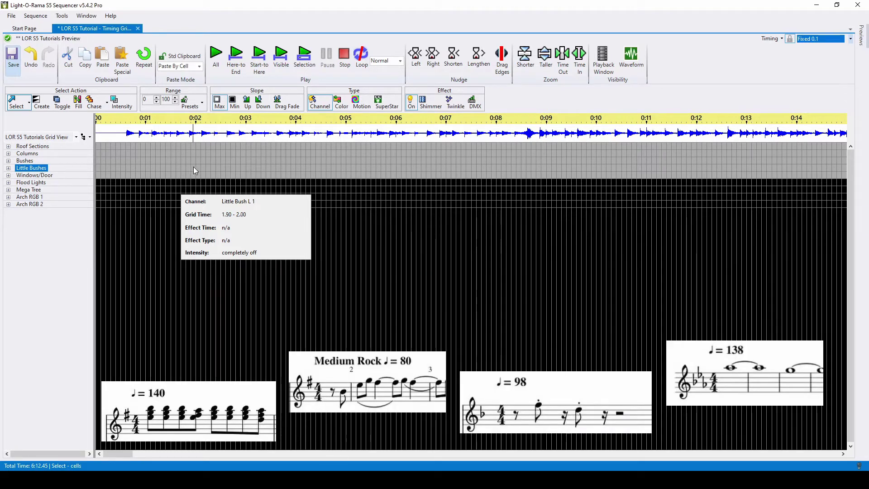
pyautogui.click(850, 38)
pyautogui.click(815, 47)
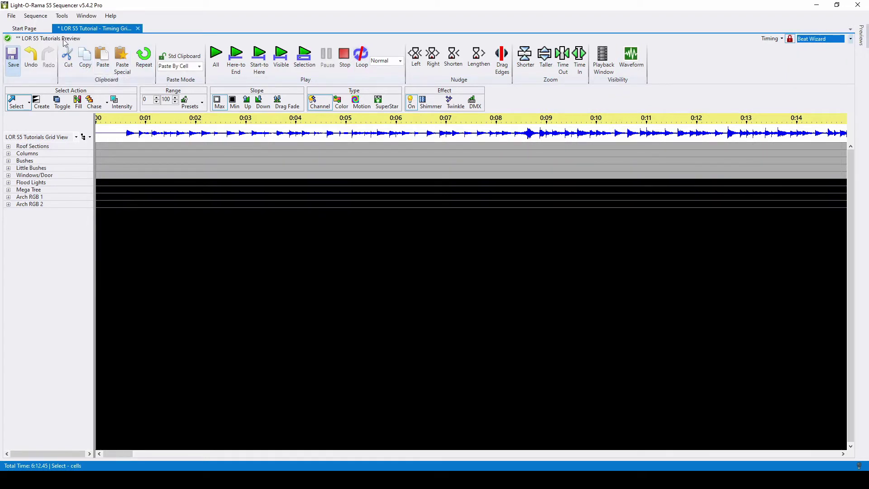
# Run the Beat Wizard over the entire song at the detected 160 BPM and insert its beat timings.
pyautogui.click(63, 17)
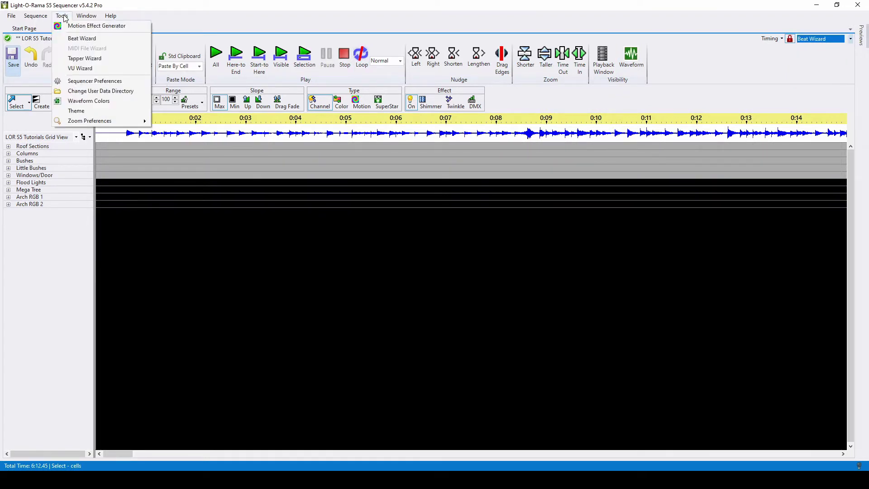
pyautogui.click(92, 39)
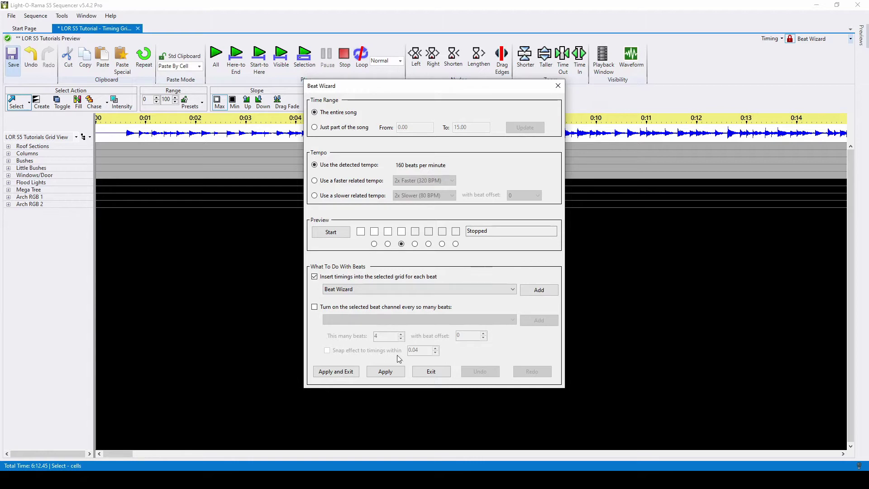
pyautogui.click(330, 371)
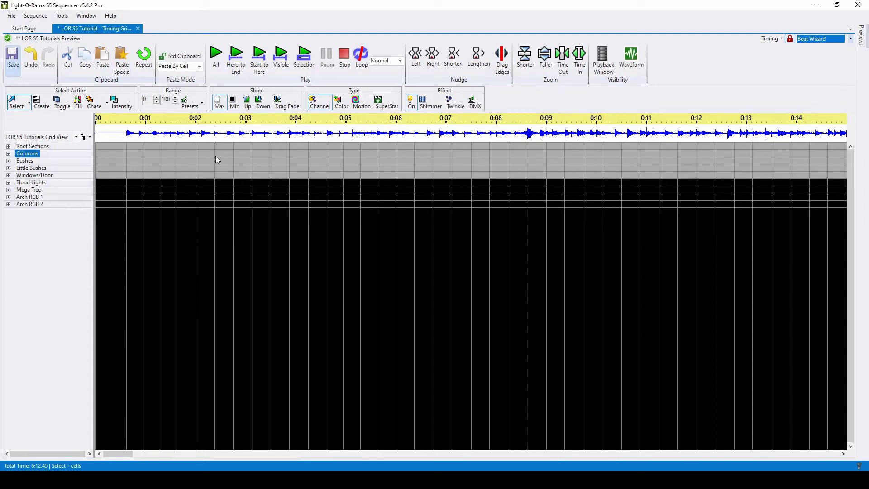
# Make VU Meter the current grid and try the VU Wizard presets, ending on VU Meter.
pyautogui.click(851, 39)
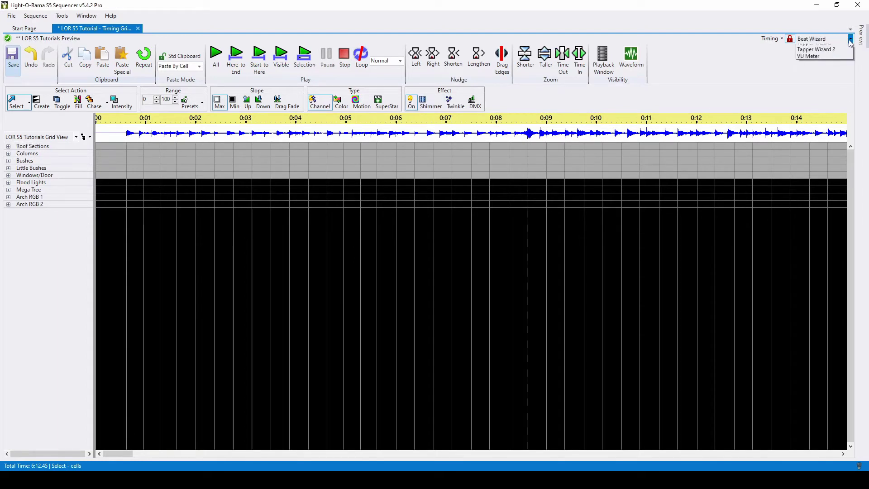
pyautogui.click(821, 81)
pyautogui.click(62, 16)
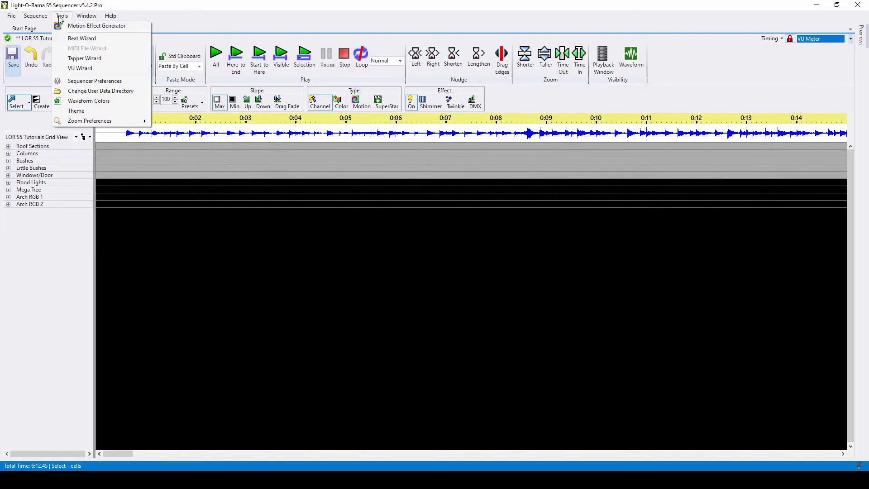
pyautogui.click(80, 68)
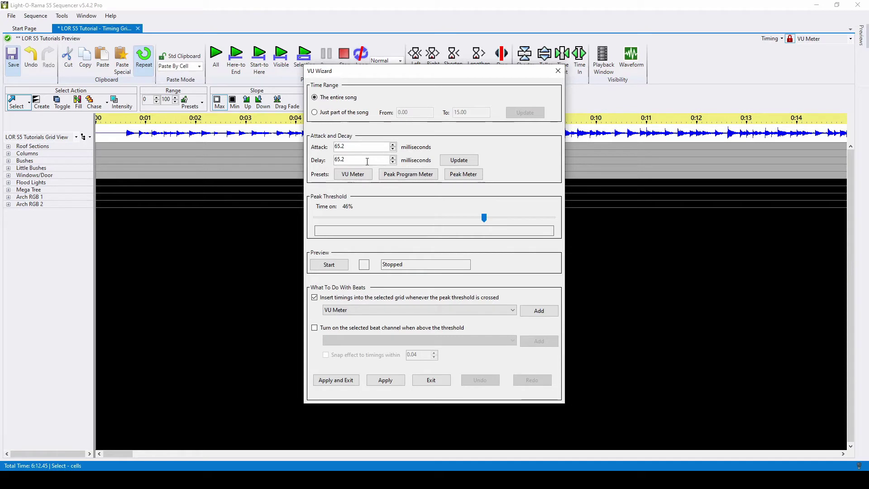
pyautogui.click(408, 174)
pyautogui.click(464, 174)
pyautogui.click(351, 174)
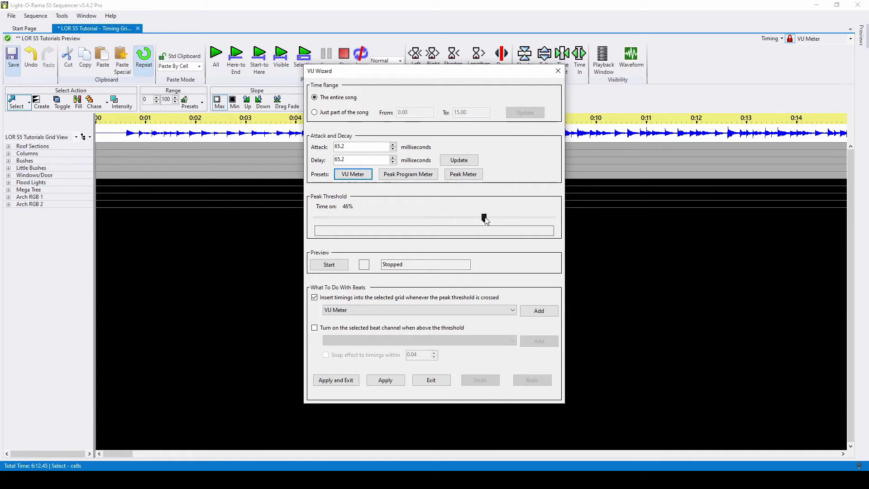
# Raise the Time on threshold to 90%, preview the peaks, and apply the VU timing marks.
pyautogui.moveTo(484, 217); pyautogui.dragTo(438, 216)
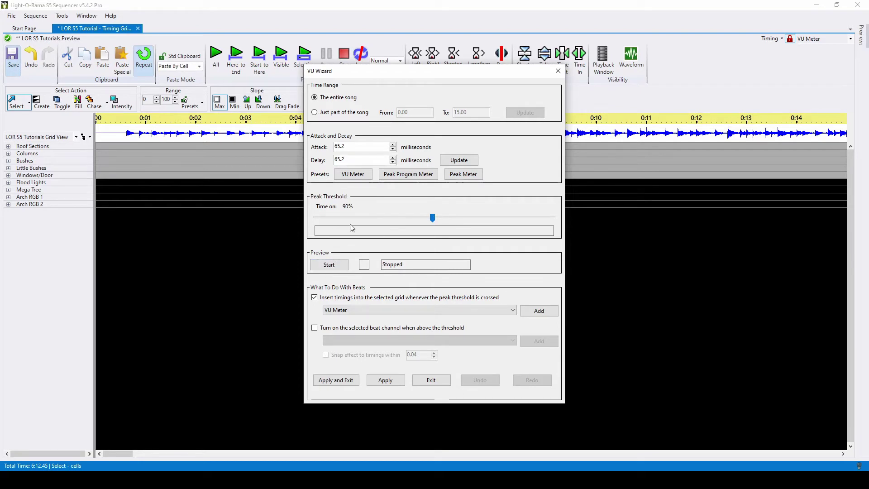
pyautogui.click(329, 266)
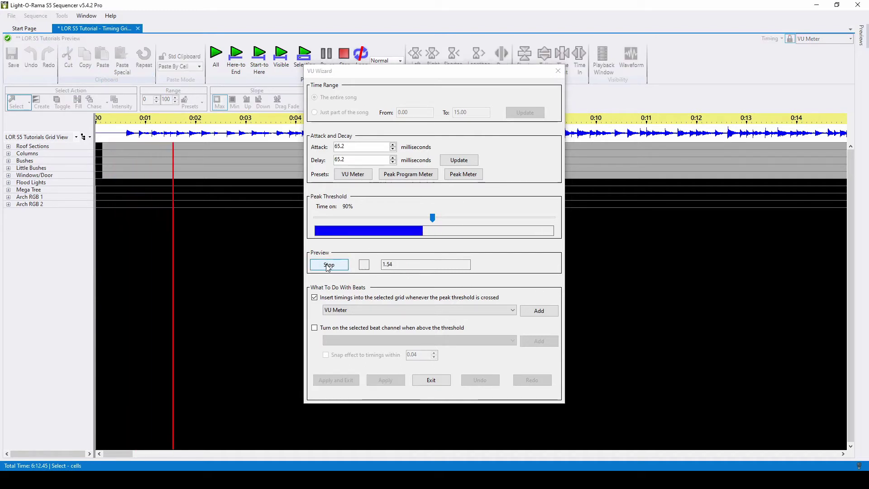
pyautogui.click(328, 266)
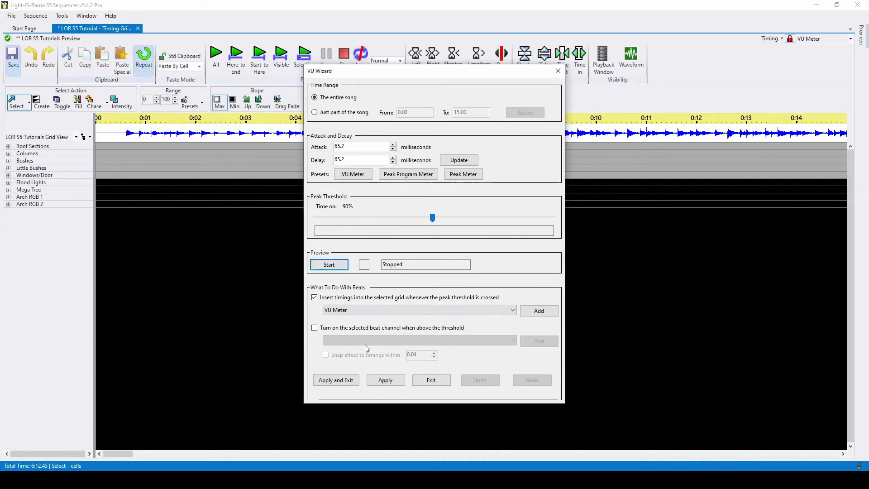
pyautogui.click(336, 380)
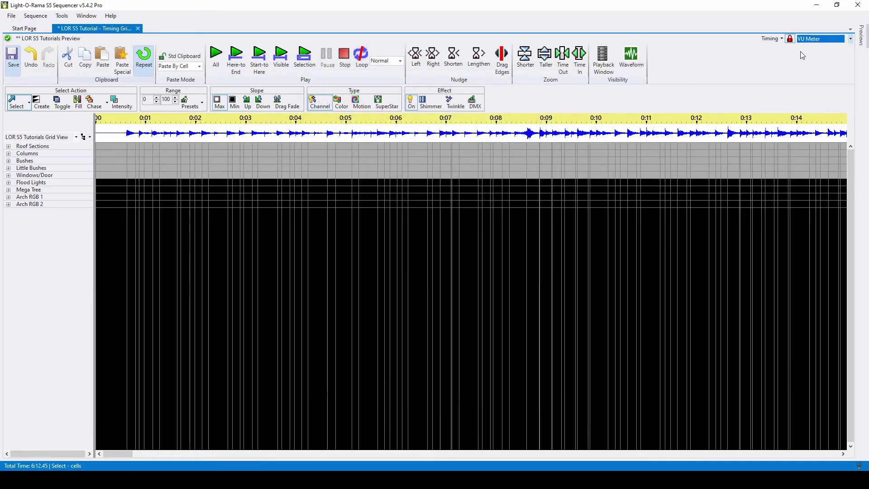
# Make Tapper Wizard the current timing grid and launch the Tapper Wizard.
pyautogui.click(851, 38)
pyautogui.click(815, 69)
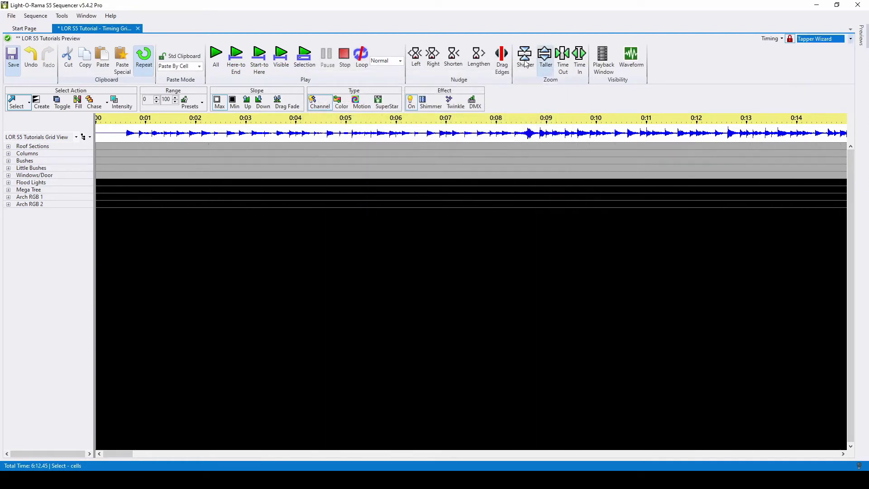
pyautogui.click(62, 16)
pyautogui.click(117, 69)
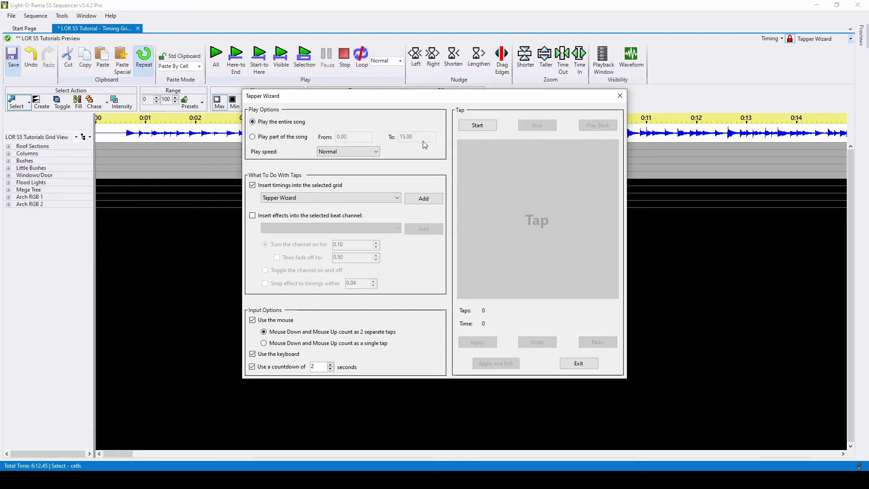
# Tap timing marks along with the song's opening beats, then stop playback.
pyautogui.click(493, 129)
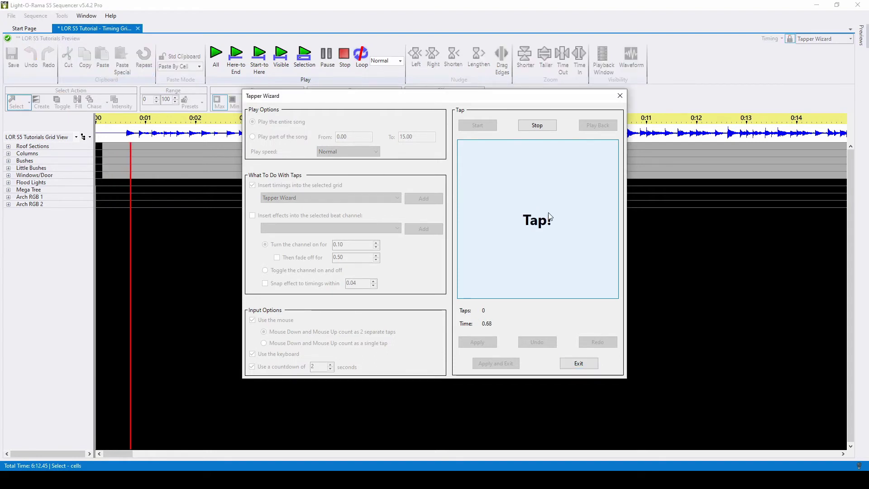
pyautogui.click(550, 217)
pyautogui.click(550, 217)
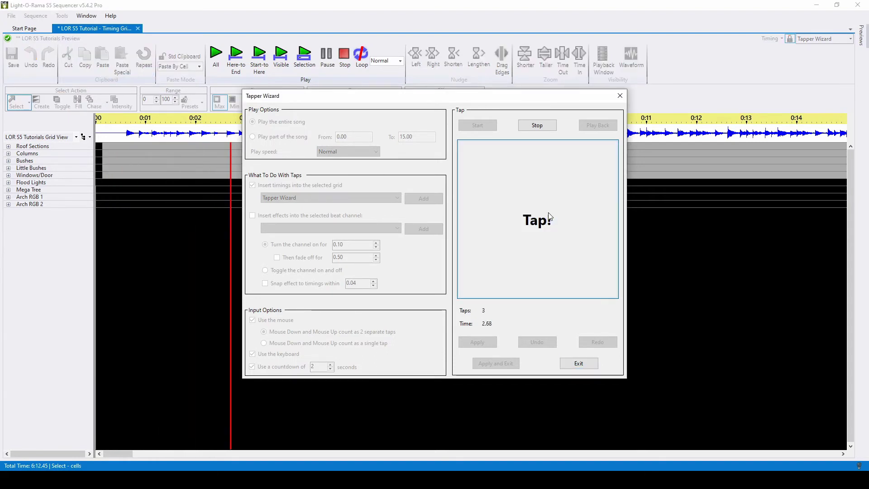
pyautogui.click(549, 217)
pyautogui.click(550, 216)
pyautogui.click(539, 202)
pyautogui.click(537, 125)
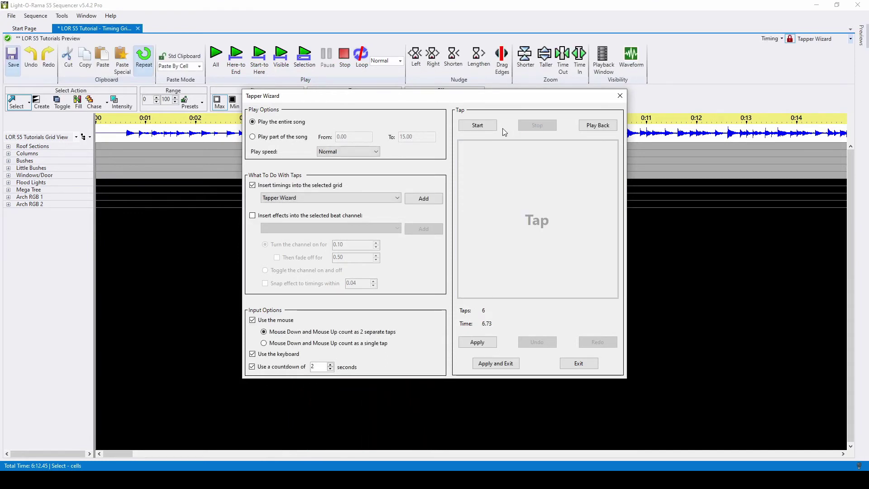
# Decline restarting, keep the six recorded taps, and apply them as timing marks.
pyautogui.click(475, 130)
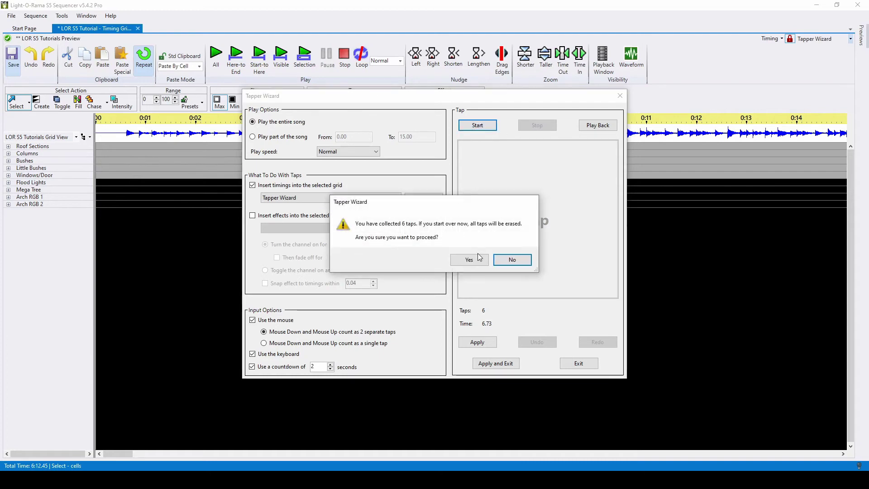
pyautogui.click(511, 259)
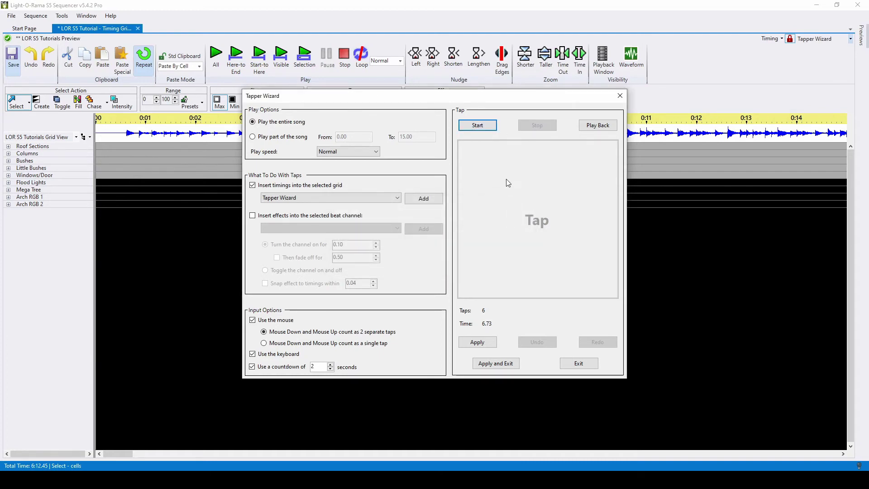
pyautogui.click(504, 363)
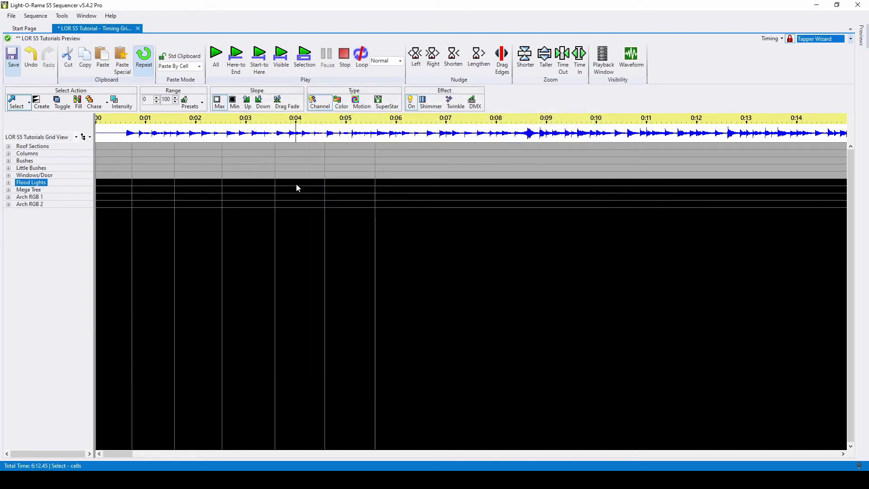
# Unlock timing, drag the first Tapper Wizard mark left to about 0.62 s, then relock.
pyautogui.click(791, 40)
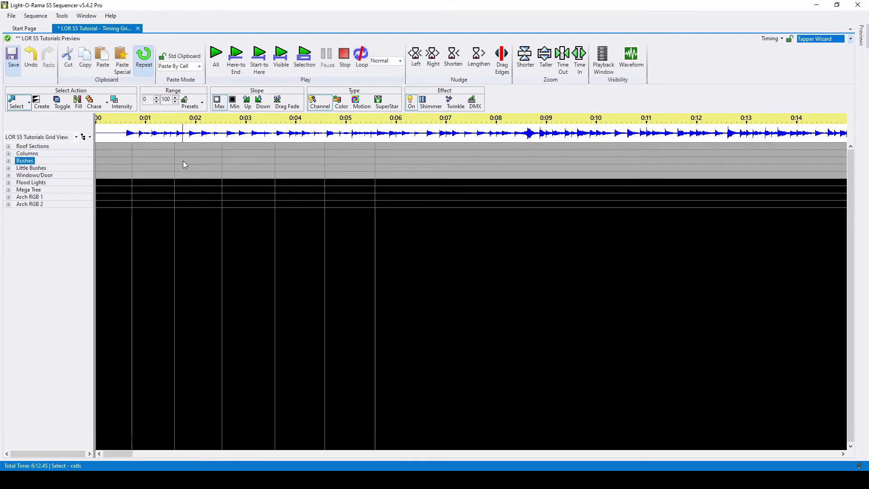
pyautogui.moveTo(134, 157)
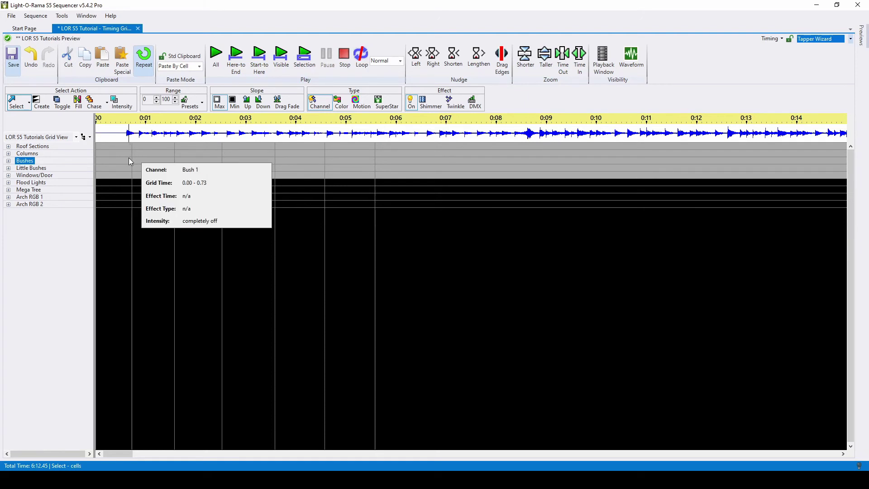
pyautogui.moveTo(131, 150); pyautogui.dragTo(176, 148)
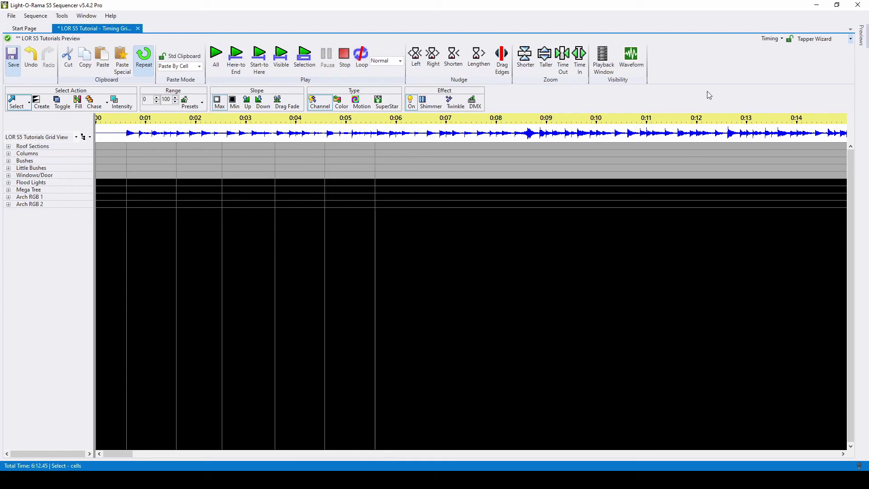
pyautogui.click(790, 38)
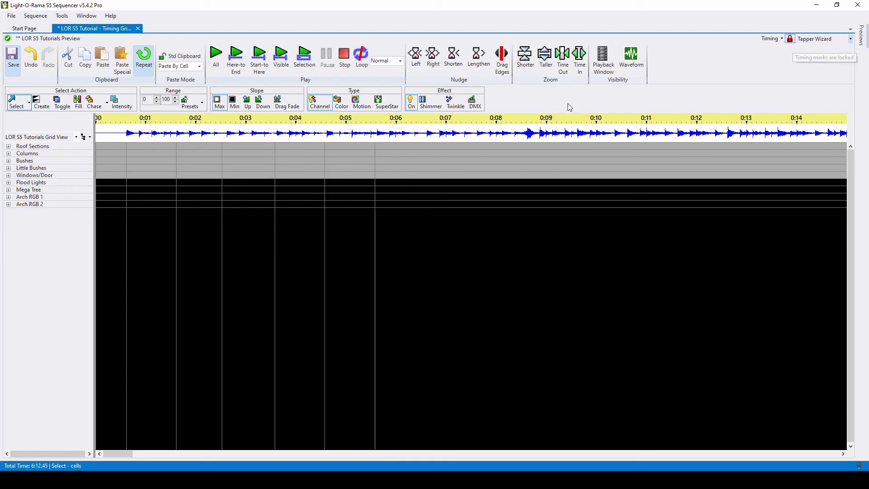
# Insert a timing mark at 0.87 s into the Tapper Wizard grid from the cell's Timing Mark menu.
pyautogui.click(169, 155)
pyautogui.rightClick(166, 154)
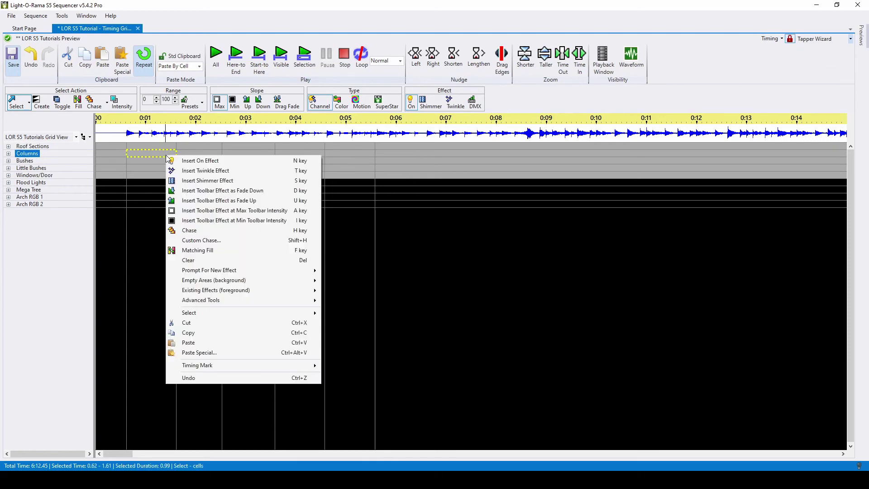
pyautogui.moveTo(297, 366)
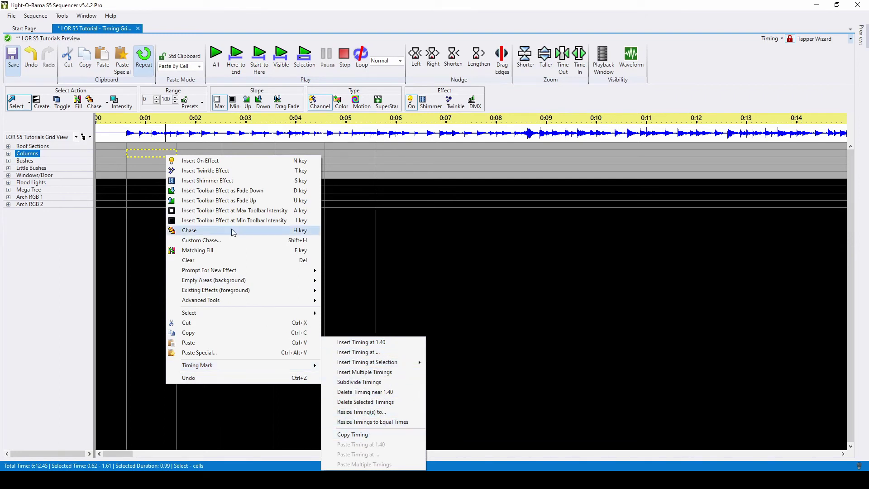
pyautogui.click(145, 156)
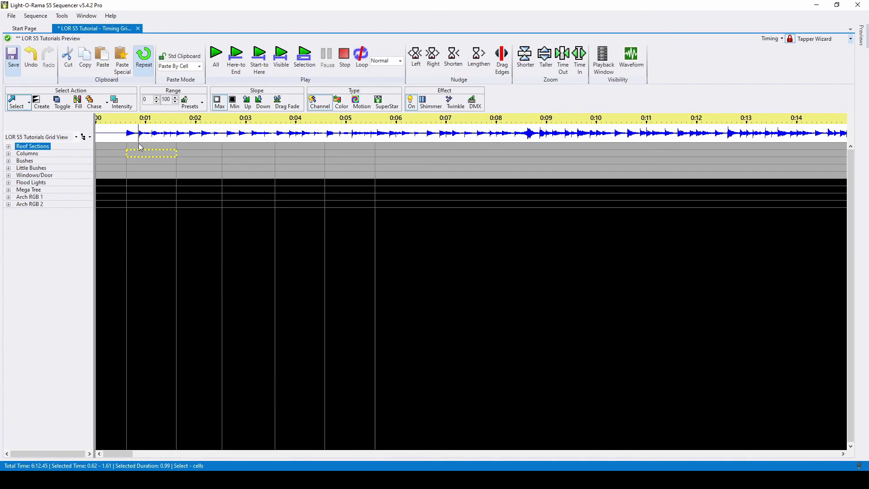
pyautogui.rightClick(141, 147)
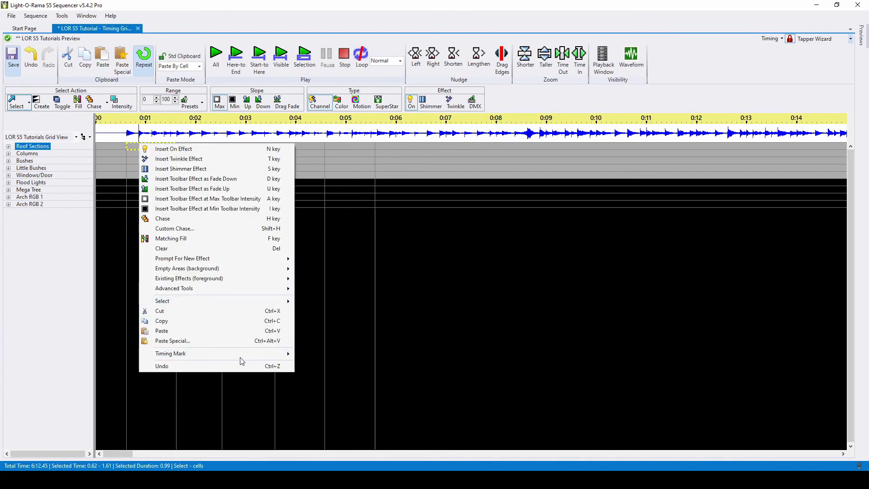
pyautogui.moveTo(246, 355)
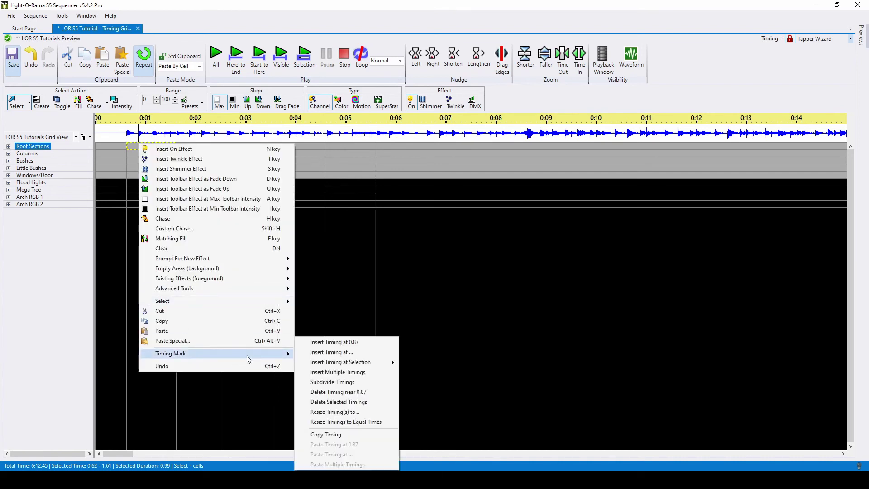
pyautogui.click(360, 343)
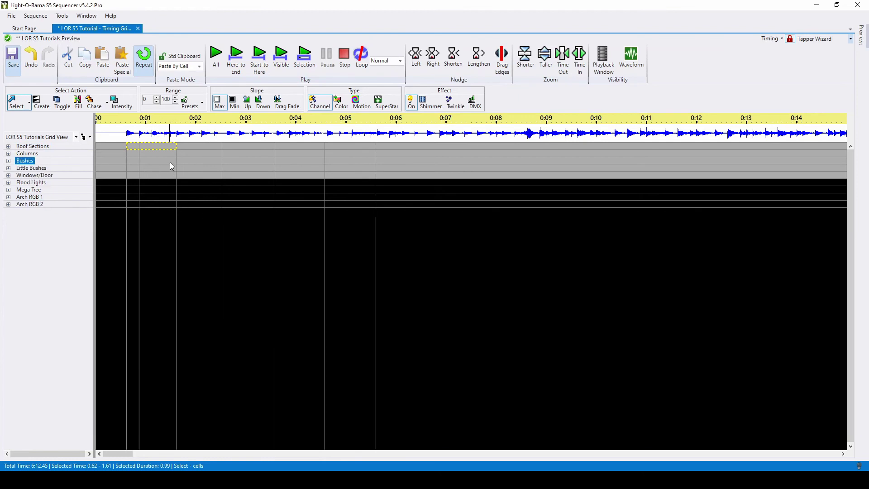
pyautogui.click(851, 39)
# Show the Beat Wizard grid and subdivide its Bushes timings between 0.62 and 3.50 s.
pyautogui.click(824, 51)
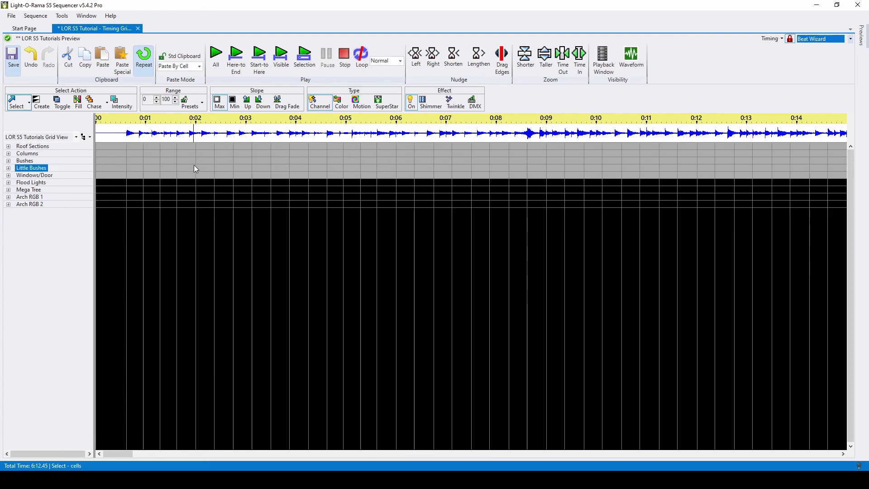
pyautogui.moveTo(137, 161); pyautogui.dragTo(266, 162)
pyautogui.rightClick(266, 161)
pyautogui.moveTo(384, 372)
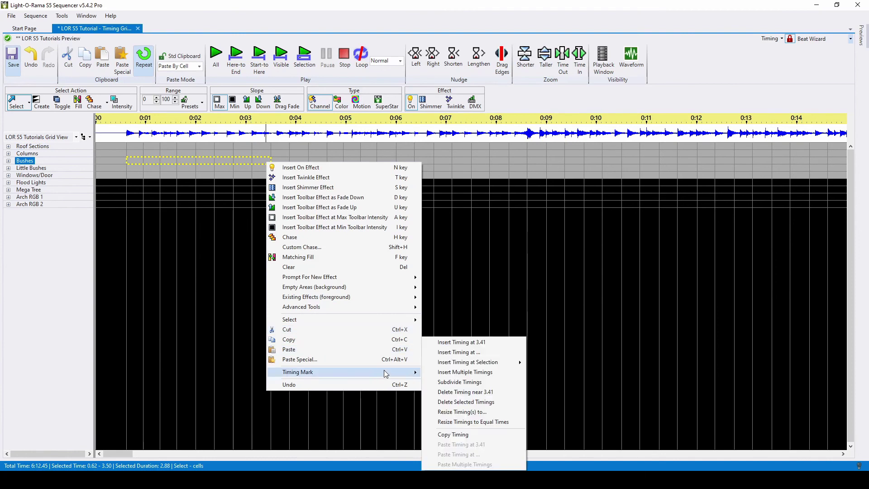
pyautogui.click(448, 384)
pyautogui.press('Return')
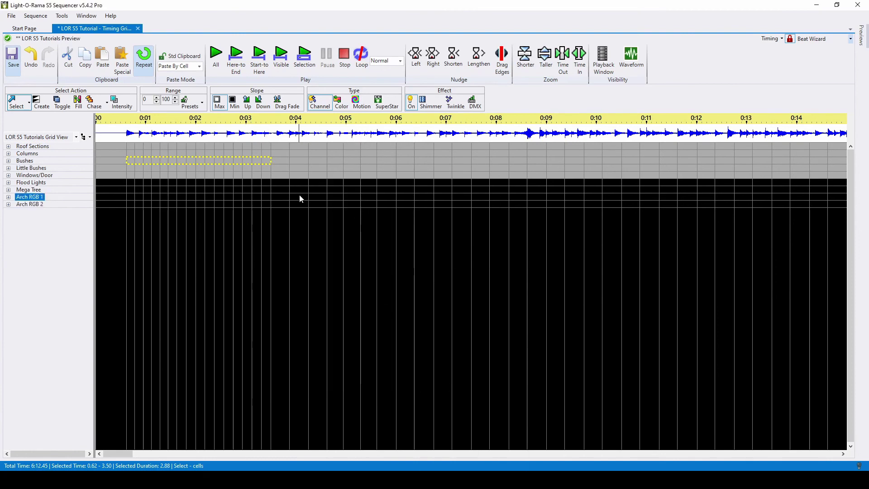
# Inspect timing mark options on the Bushes cells at 3.50–3.87 and 3.87–4.25 s without changes.
pyautogui.rightClick(280, 161)
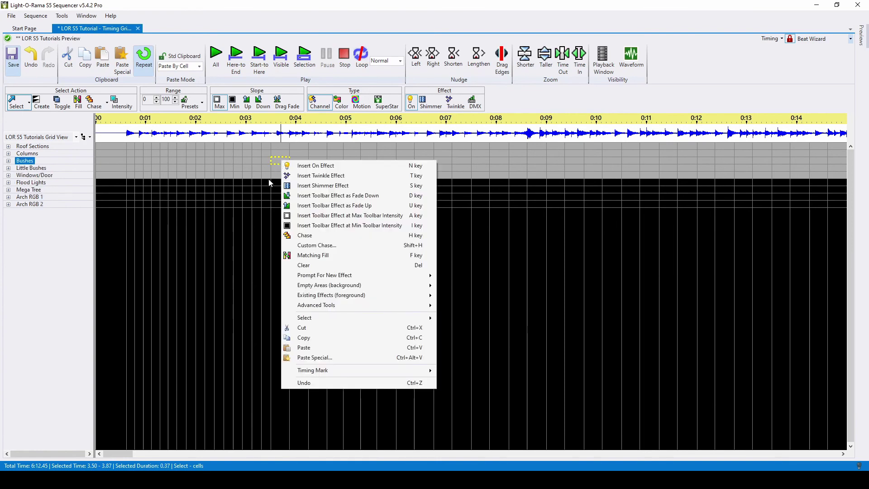
pyautogui.moveTo(339, 371)
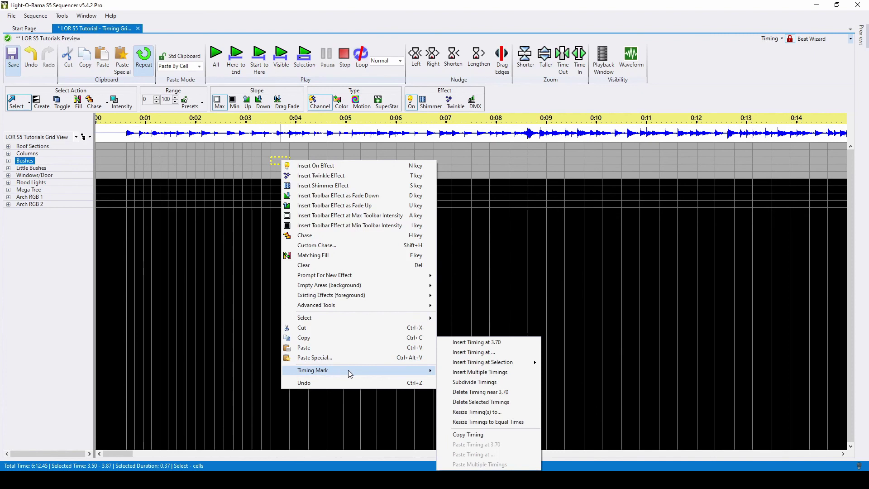
pyautogui.click(611, 153)
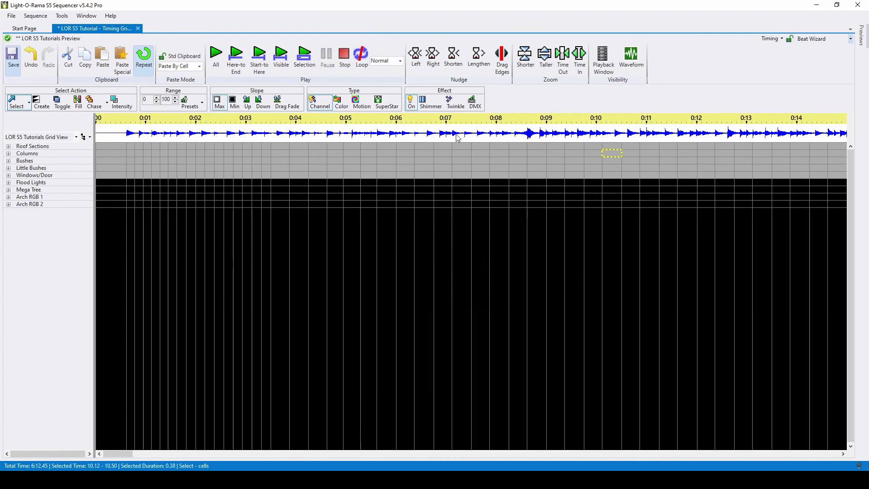
pyautogui.click(299, 160)
pyautogui.rightClick(297, 159)
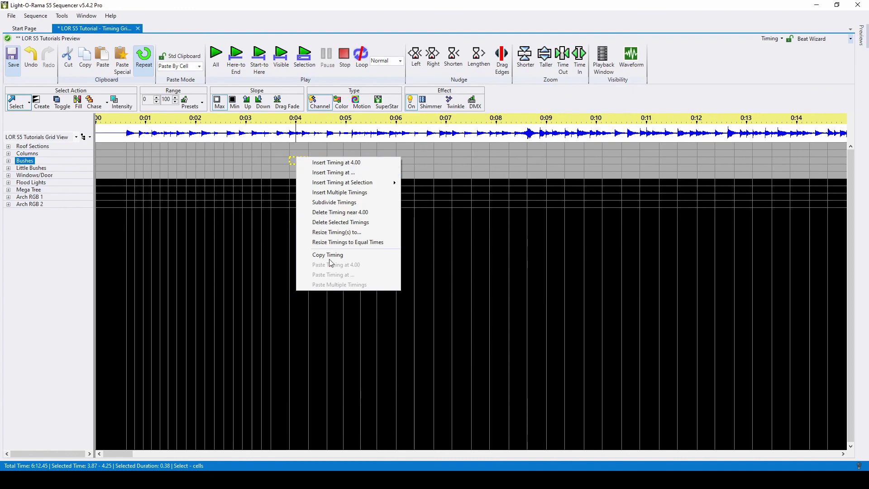
pyautogui.click(427, 161)
pyautogui.moveTo(429, 161)
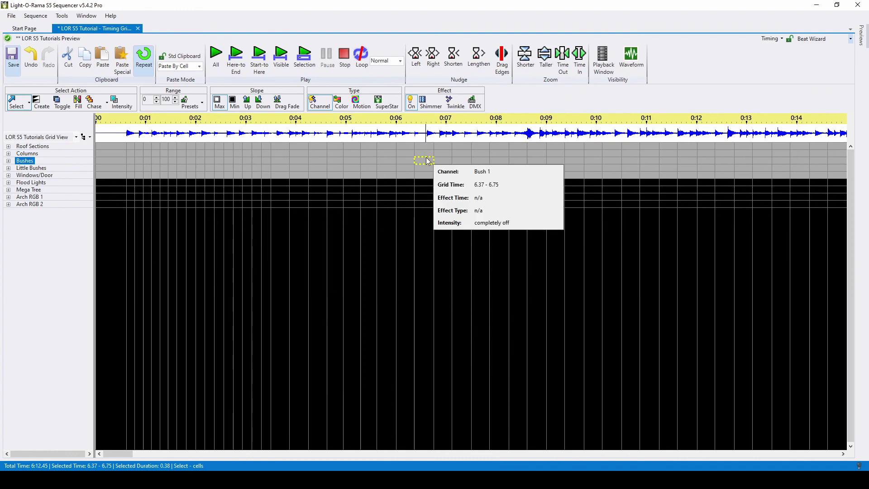